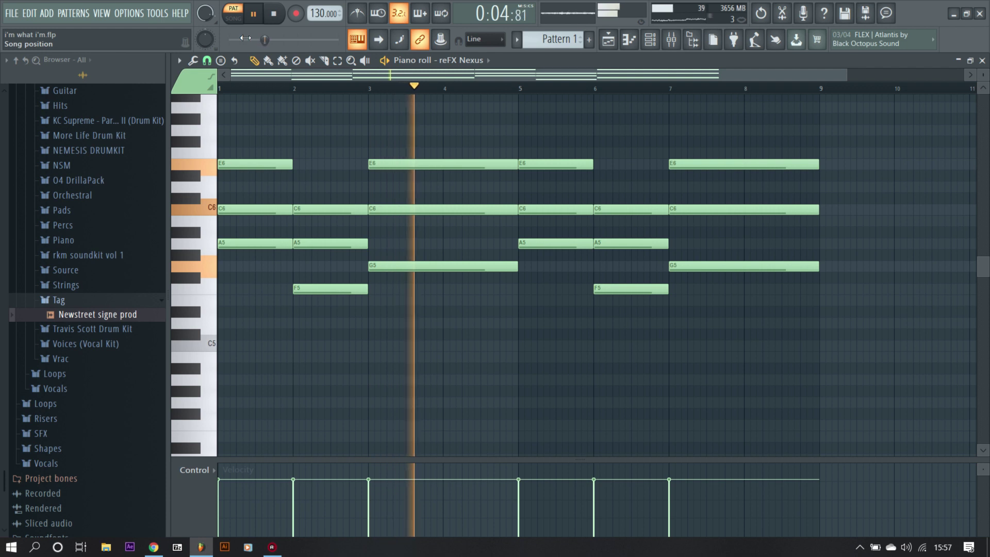
Step: Stop and close the Pattern 1 piano roll, and audition the reFX Nexus #2 lead melody in Pattern 2
key("space")
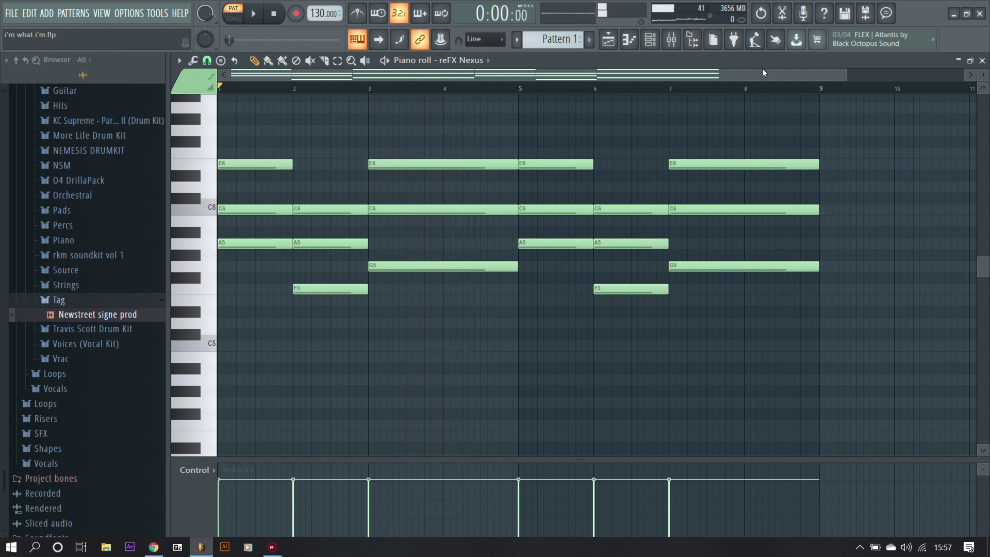
left_click(982, 60)
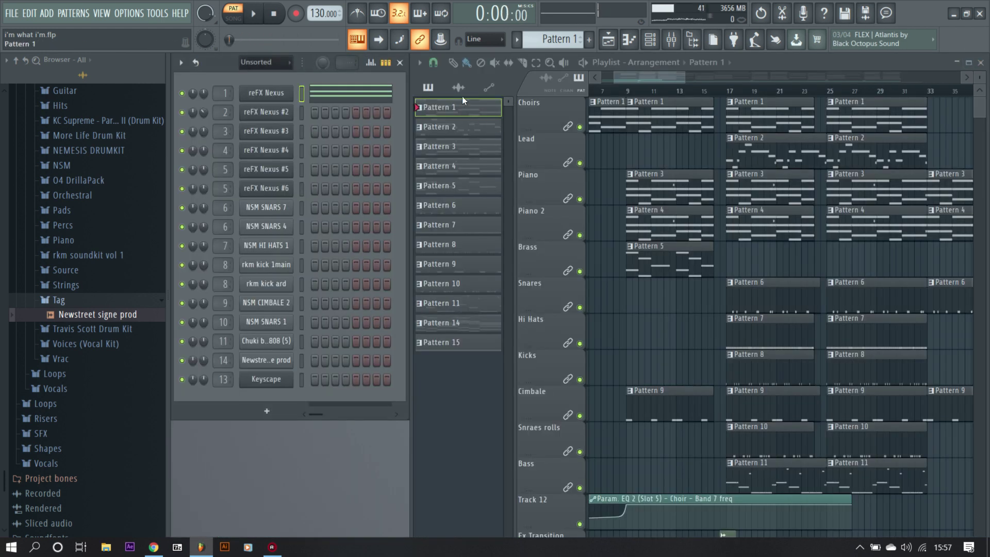
scroll(553, 39, "down", 1)
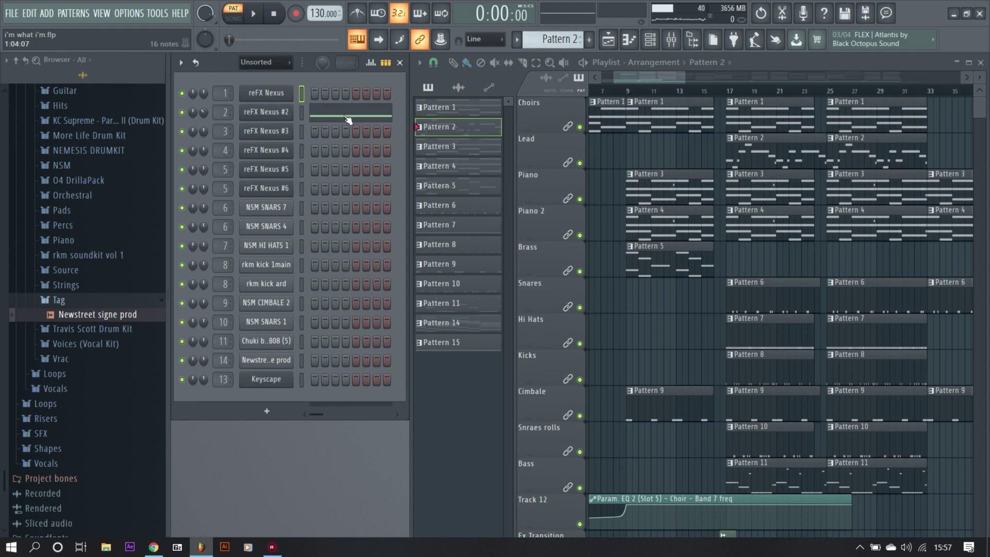
left_click(348, 120)
scroll(389, 154, "up", 5)
key("space")
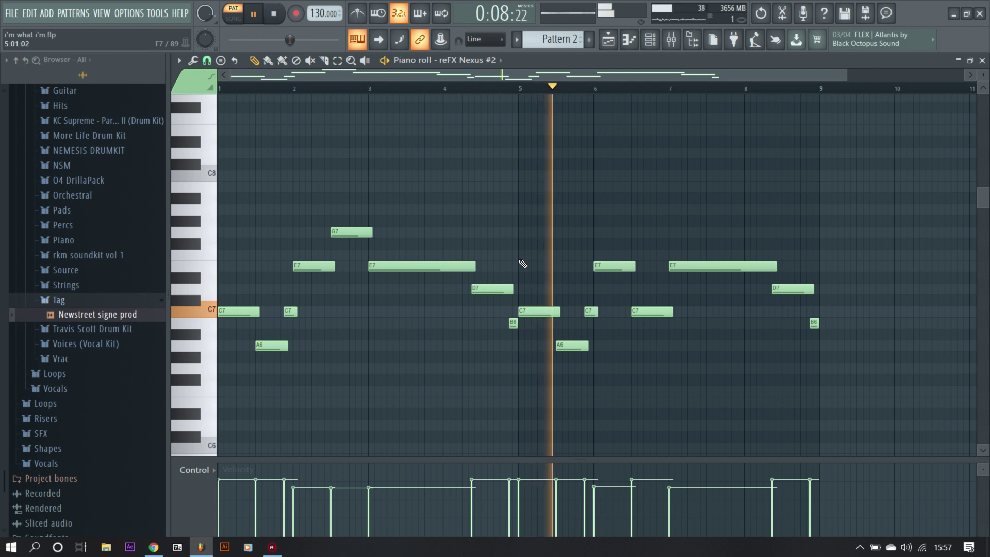
key("space")
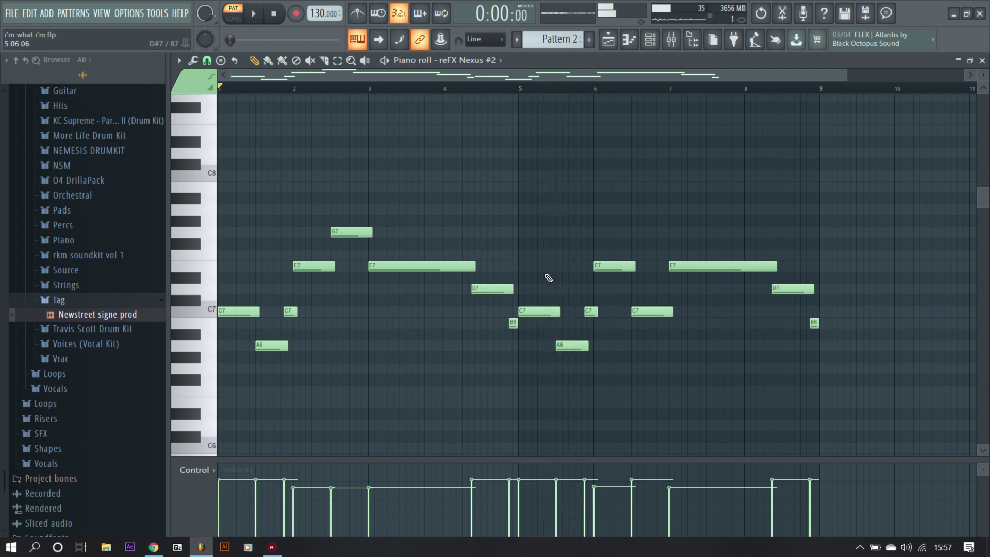
left_click(982, 60)
Step: Switch to Pattern 3 and audition the reFX Nexus #3 piano chords in the piano roll, closing it when done
scroll(555, 41, "down", 1)
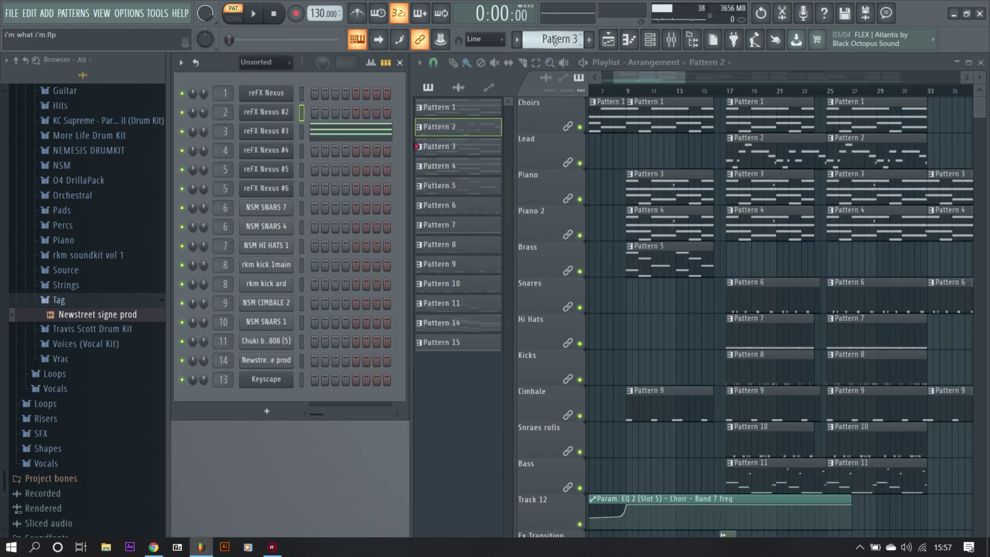
left_click(371, 130)
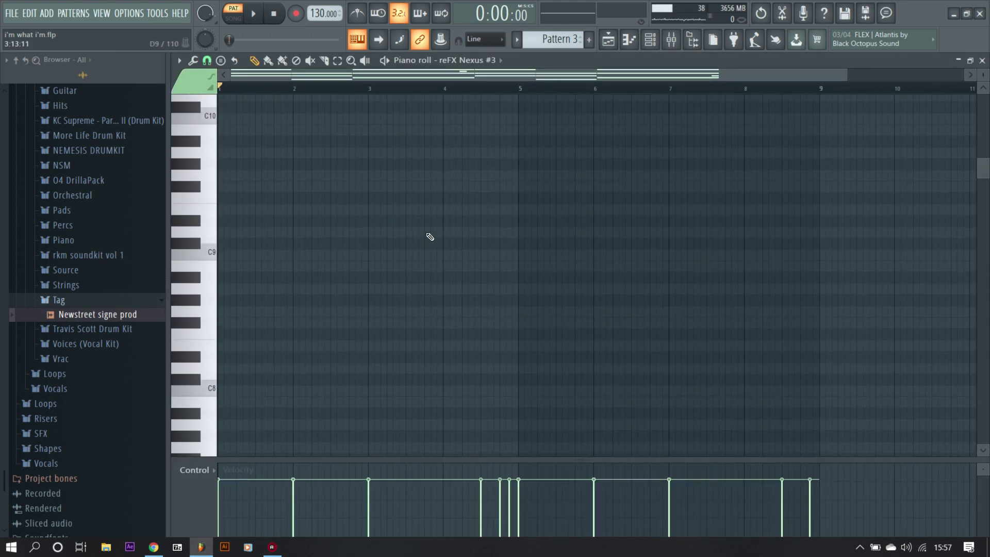
scroll(428, 233, "down", 4)
key("space")
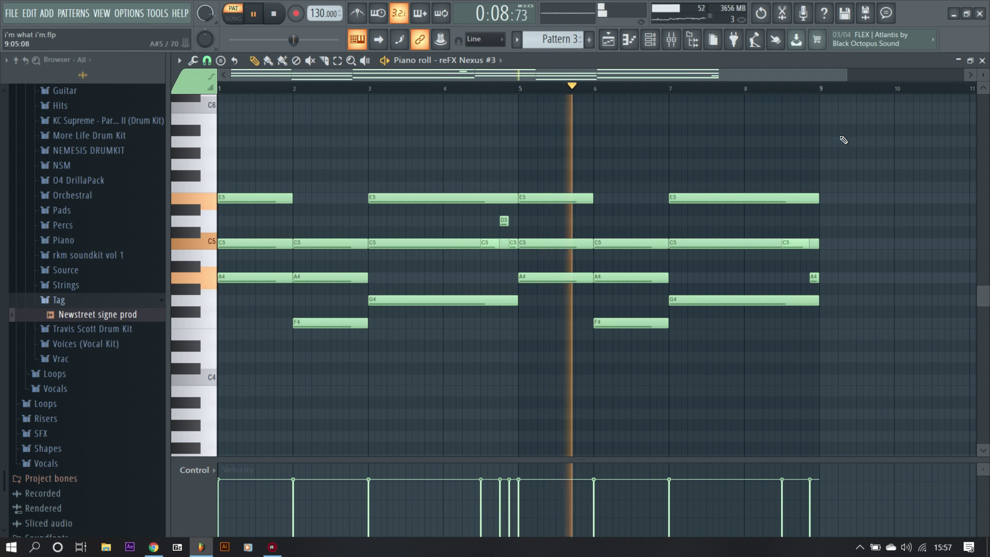
key("space")
left_click(981, 61)
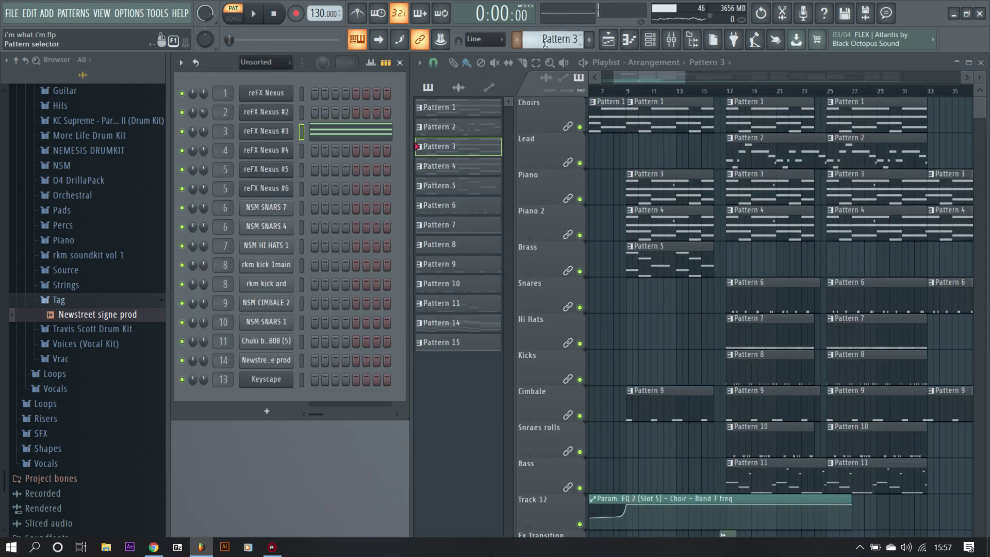
Step: Switch to Pattern 4 and audition the reFX Nexus #4 second piano part in the piano roll, closing it when done
scroll(552, 38, "down", 1)
left_click(346, 155)
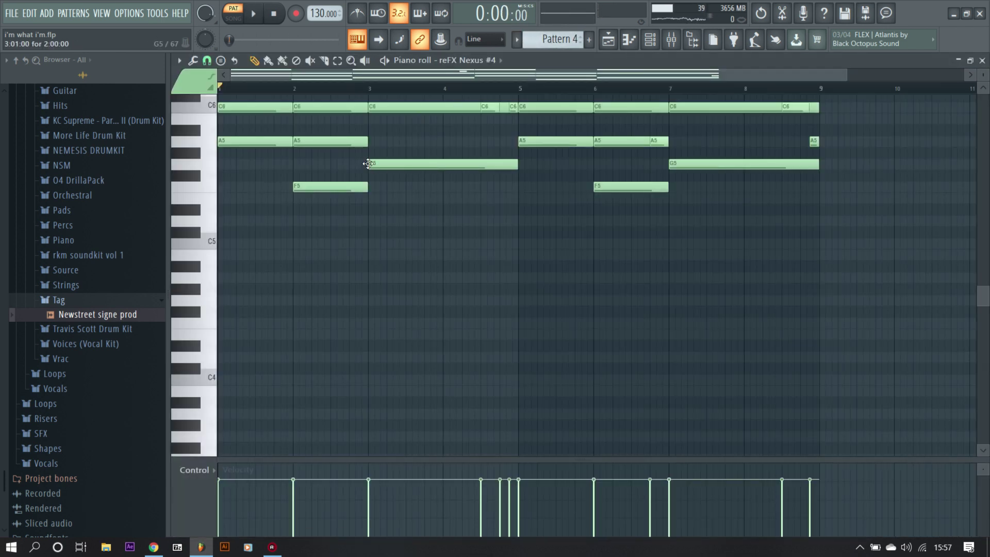
key("space")
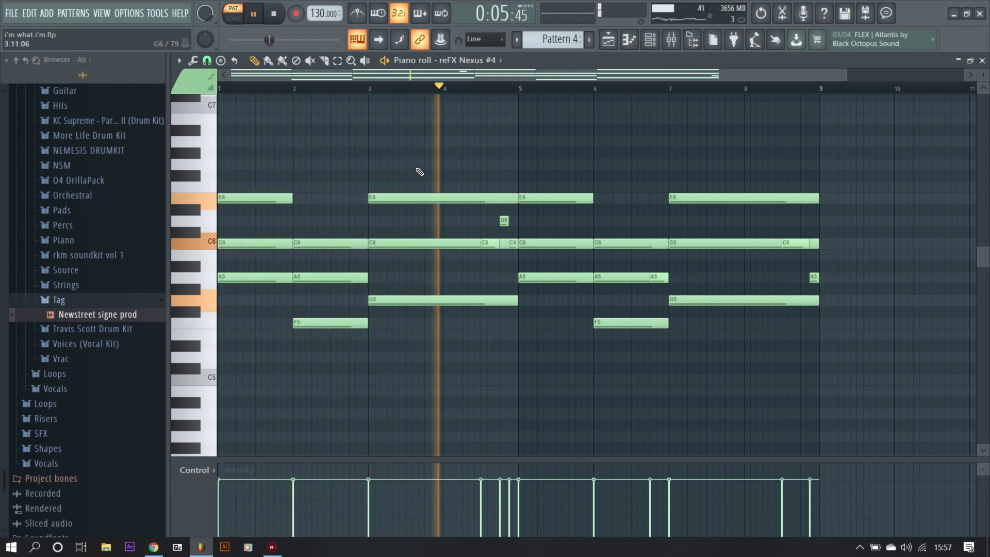
key("space")
left_click(983, 60)
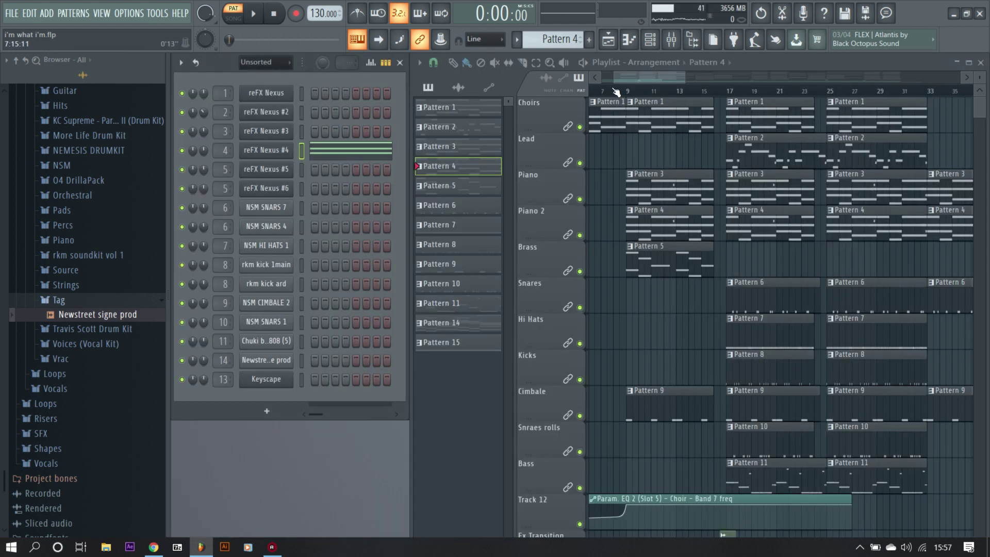
Step: Switch to Pattern 5 and audition the reFX Nexus #5 brass notes in the piano roll, closing it when done
scroll(555, 41, "down", 1)
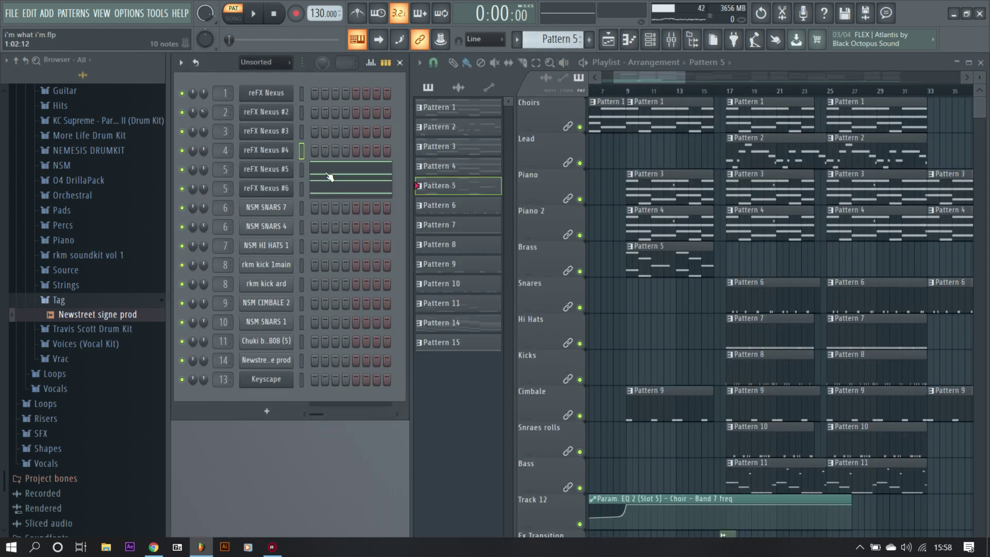
left_click(330, 177)
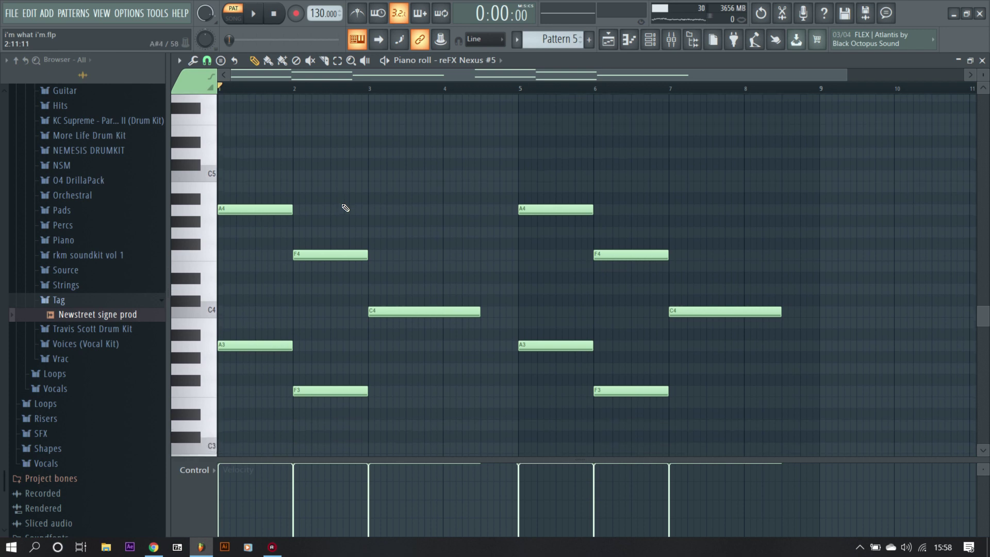
key("space")
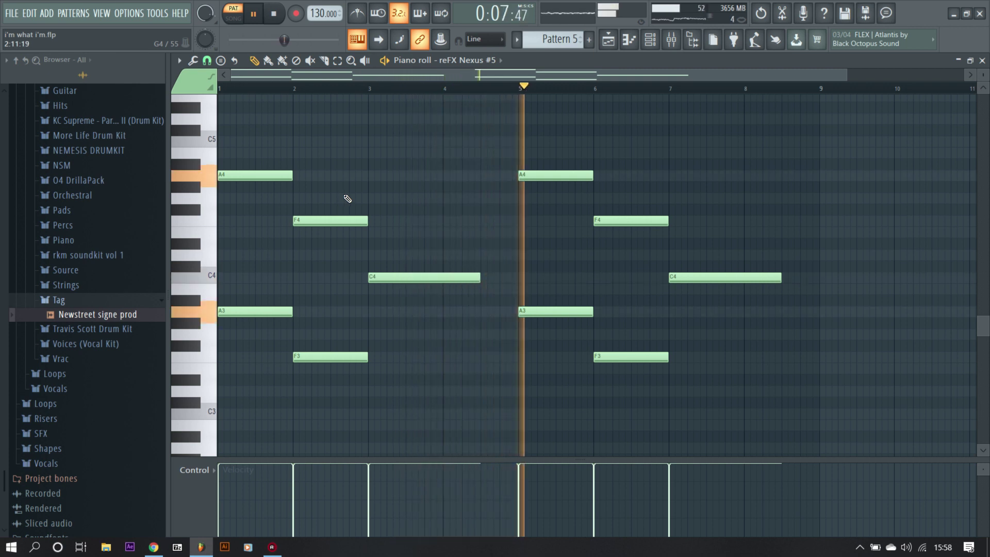
key("space")
left_click(982, 61)
Step: Switch to Pattern 6 and audition the NSM SNARS 7 snare notes in the piano roll, closing it when done
scroll(587, 42, "down", 1)
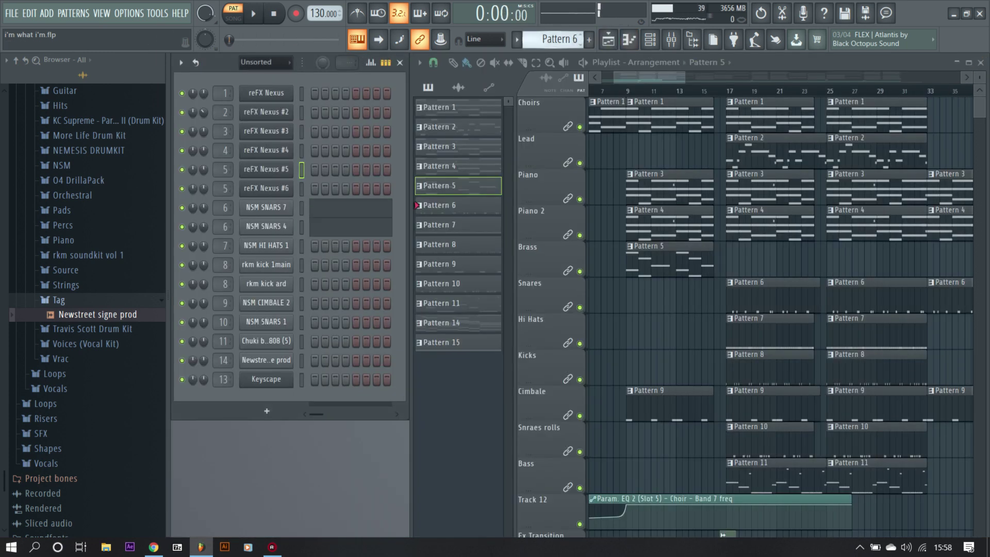
left_click(310, 211)
key("space")
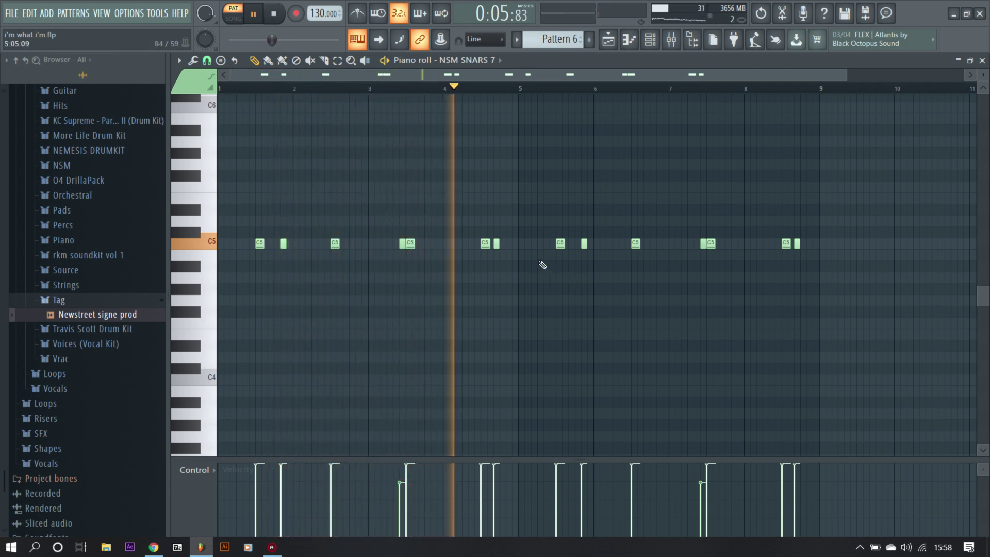
key("space")
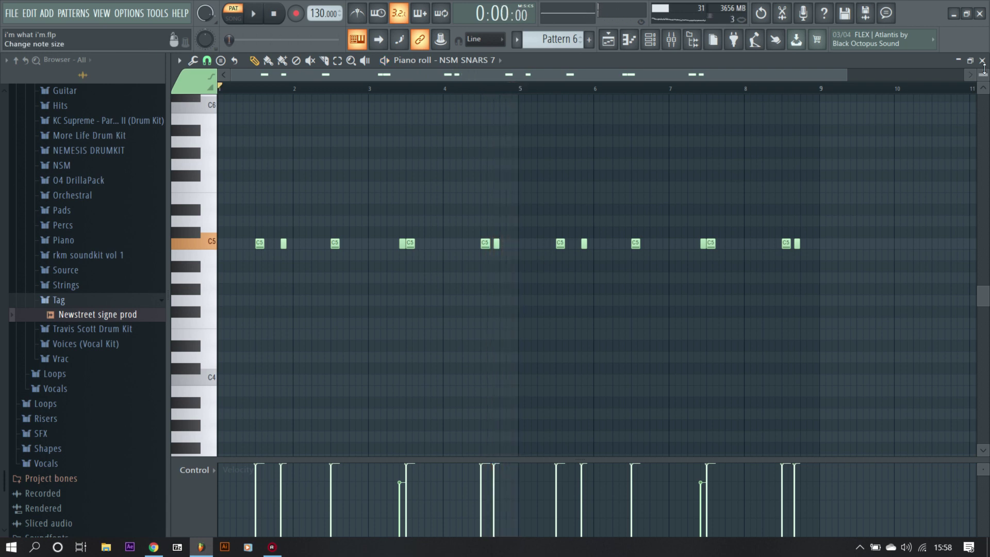
left_click(982, 60)
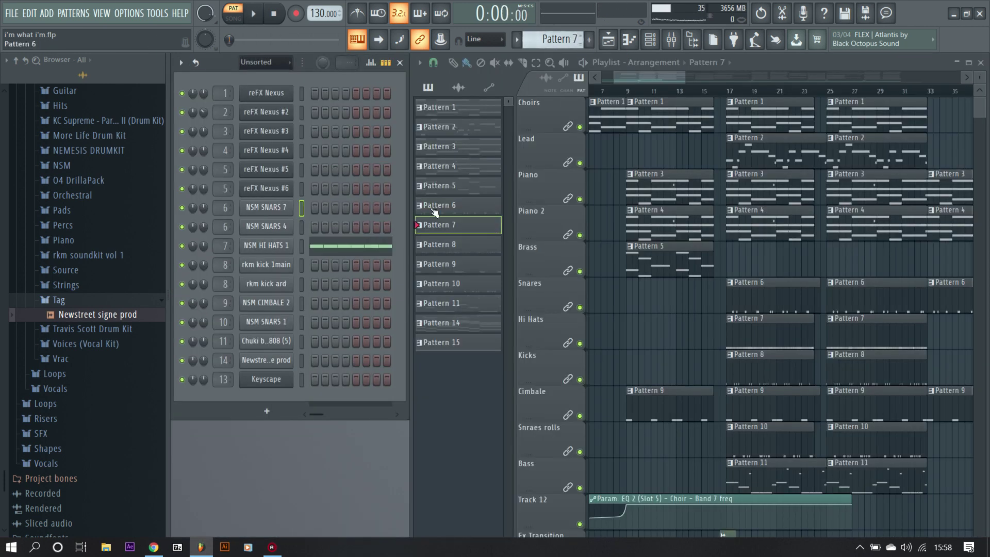
Step: Audition the NSM HI HATS 1 rolls of Pattern 7 in the piano roll, closing it when done
left_click(351, 252)
key("space")
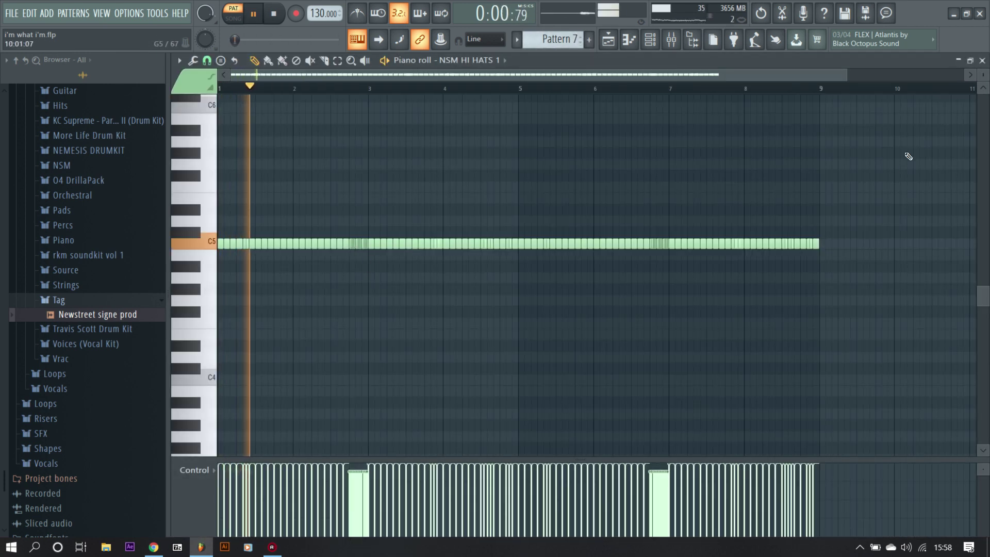
left_click_drag(843, 82, 594, 78)
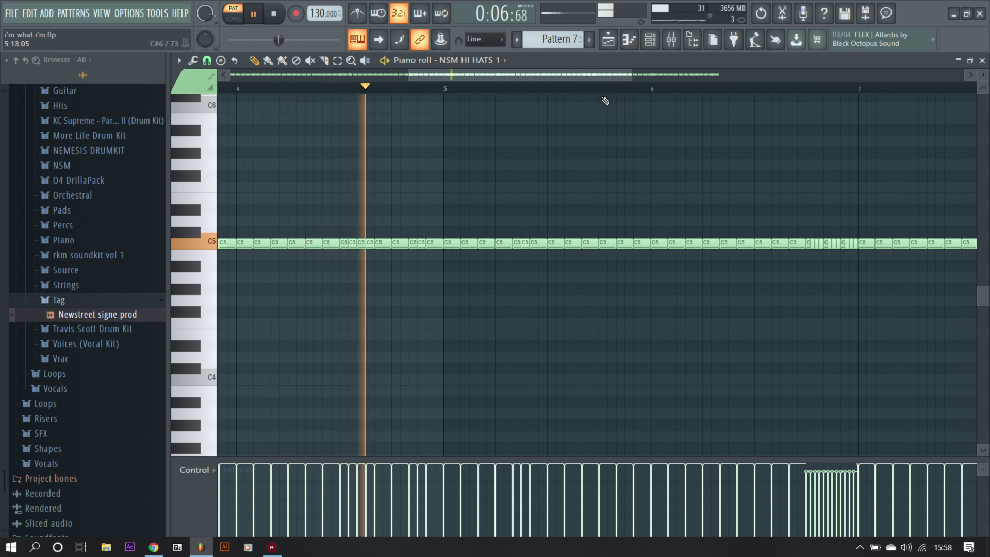
key("space")
left_click(982, 60)
Step: Switch to Pattern 8 and audition the rkm kick 1main notes in the piano roll, closing it when done
scroll(556, 49, "down", 1)
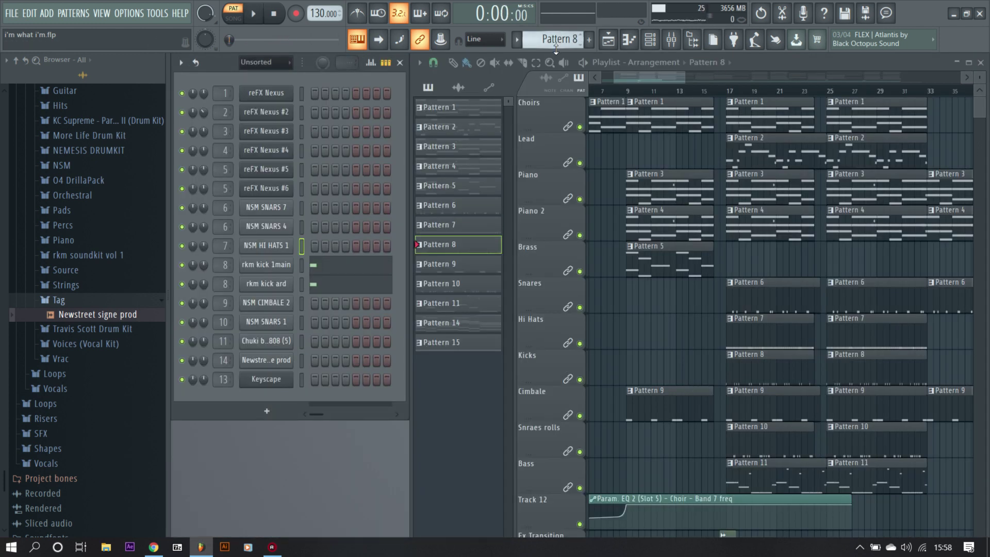
left_click(344, 264)
key("space")
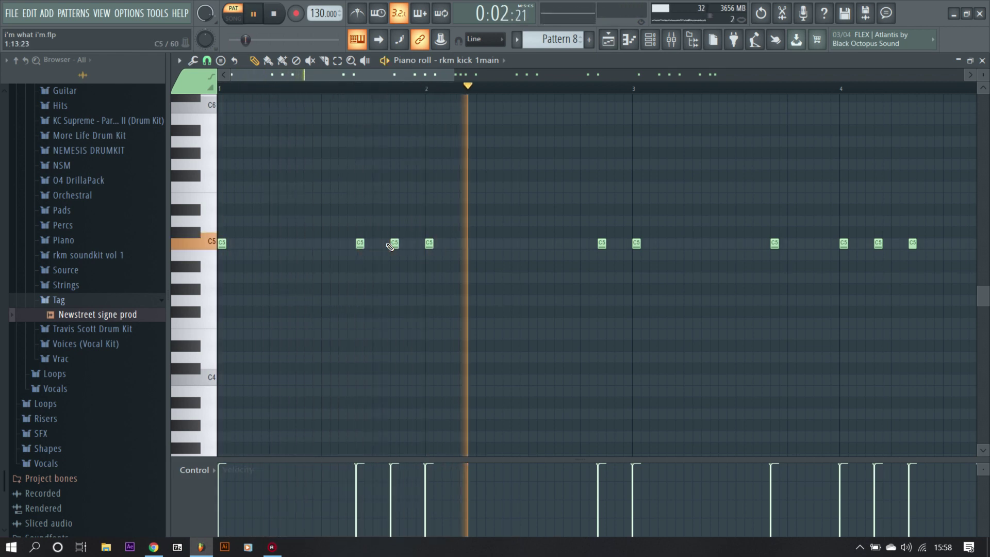
left_click_drag(443, 74, 507, 75)
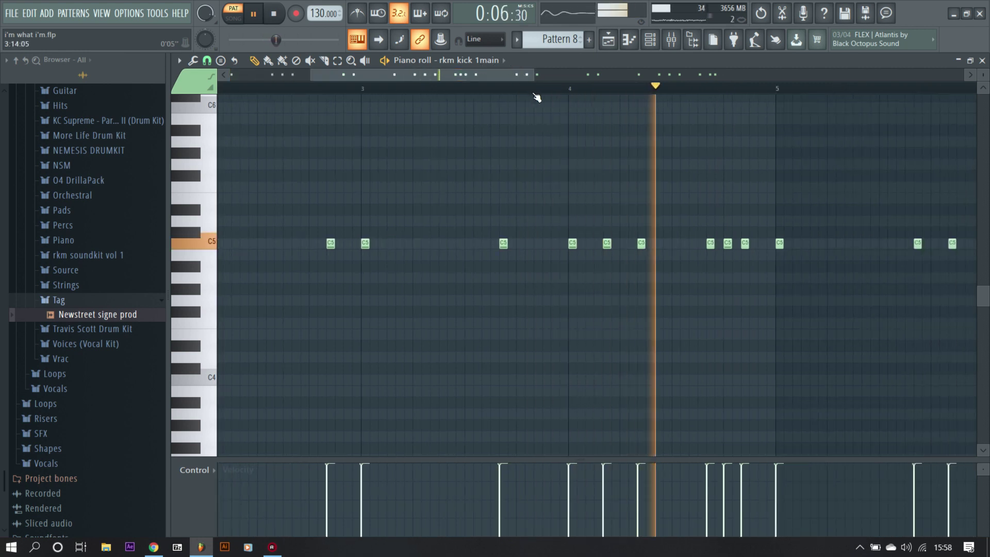
key("space")
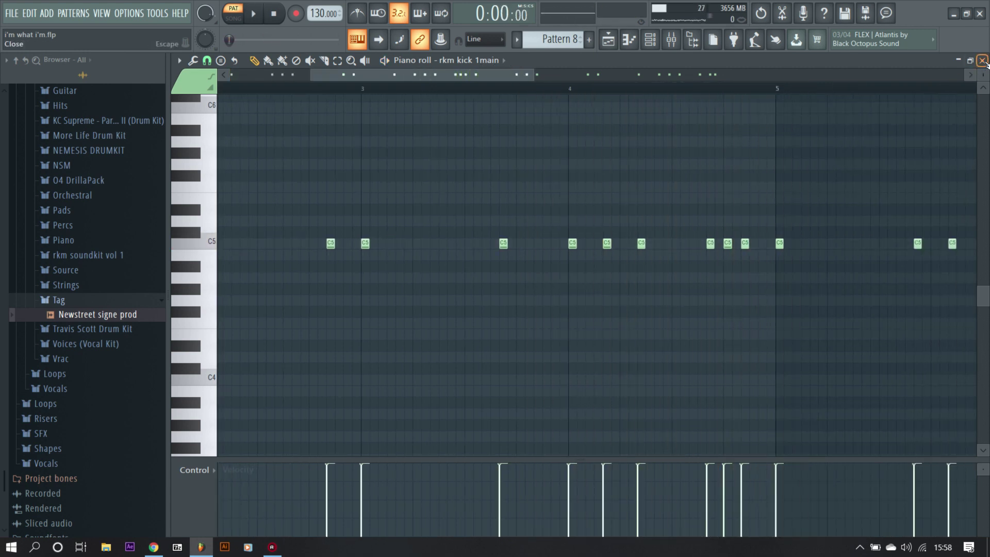
left_click(982, 60)
Step: Switch to Pattern 9 and audition the NSM CIMBALE 2 cymbal notes in the piano roll, closing it when done
scroll(556, 37, "down", 1)
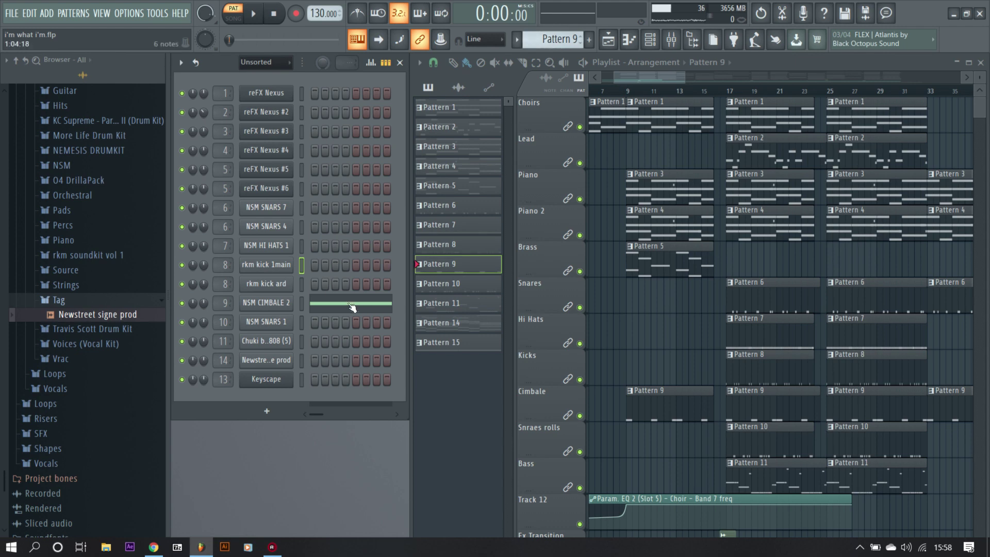
left_click(349, 304)
key("space")
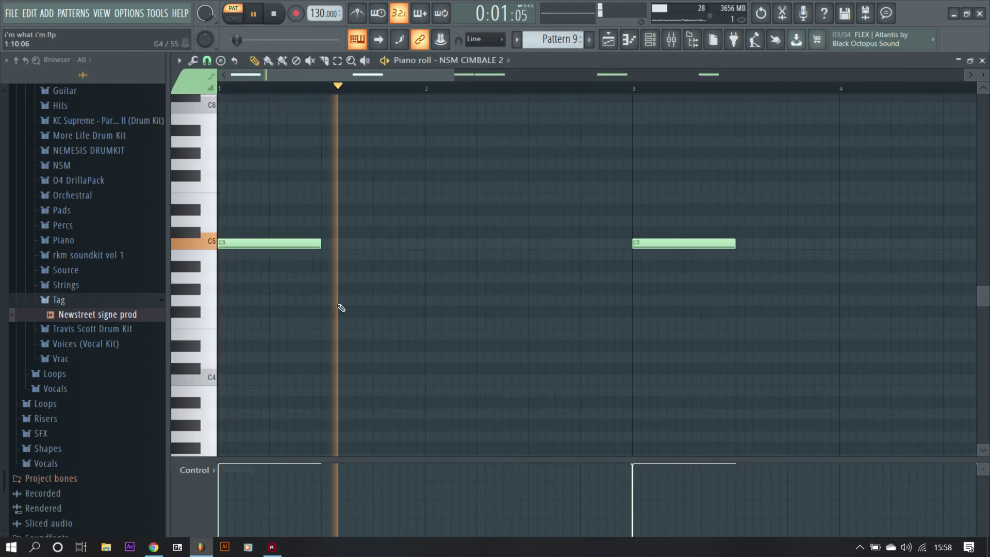
key("space")
left_click(982, 60)
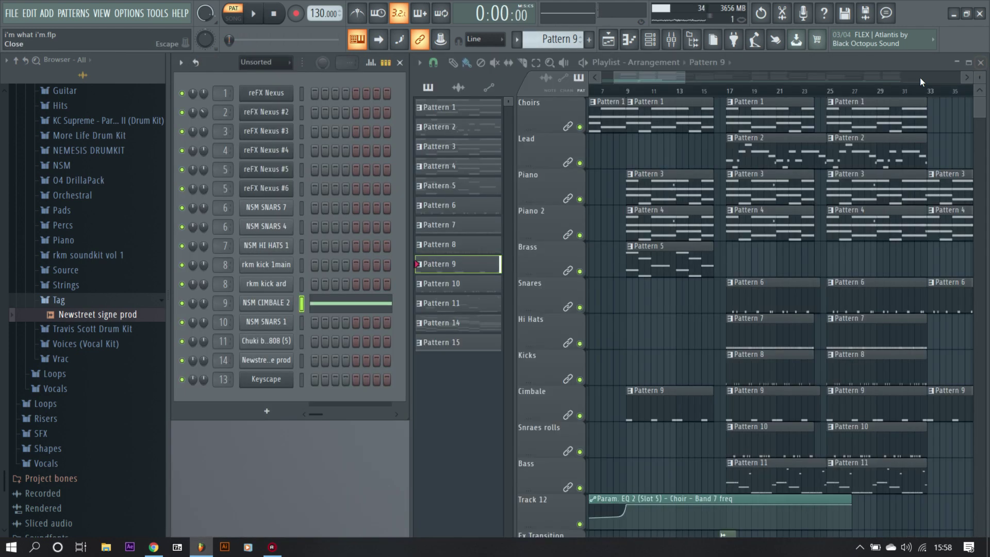
Step: Switch to Pattern 10 and audition the NSM SNARS 1 snare rolls in the piano roll, closing it when done
scroll(558, 39, "down", 1)
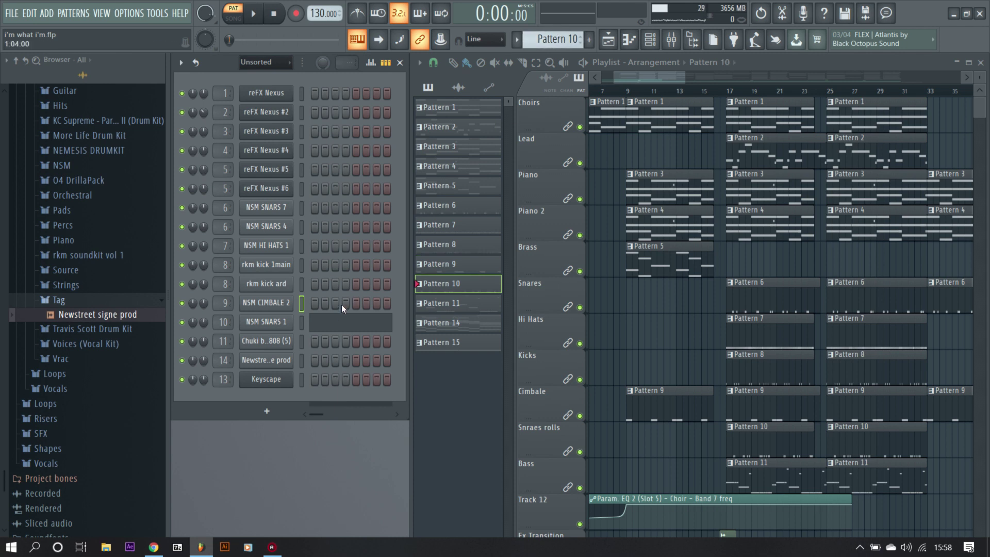
left_click(339, 325)
key("ctrl+v")
key("space")
left_click_drag(451, 75, 584, 80)
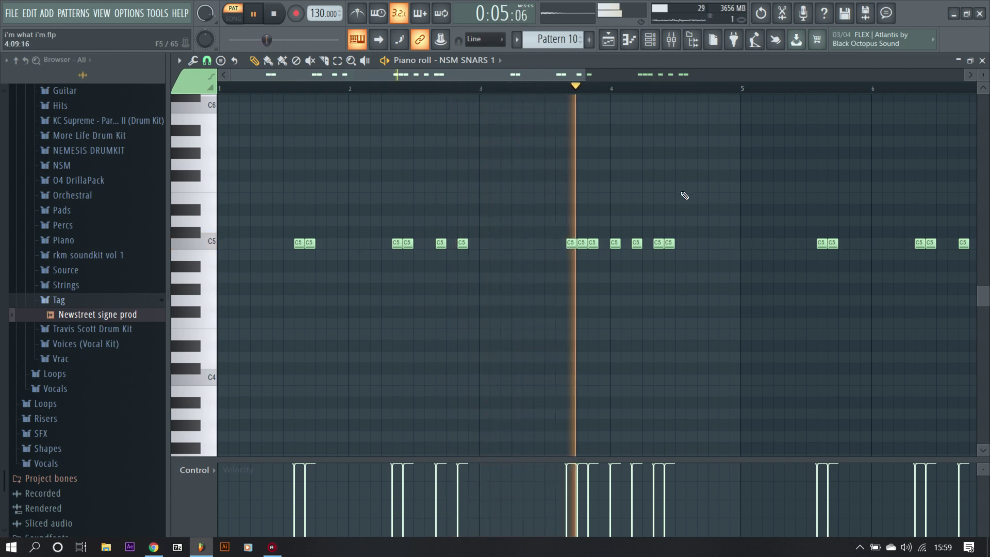
key("space")
left_click(982, 61)
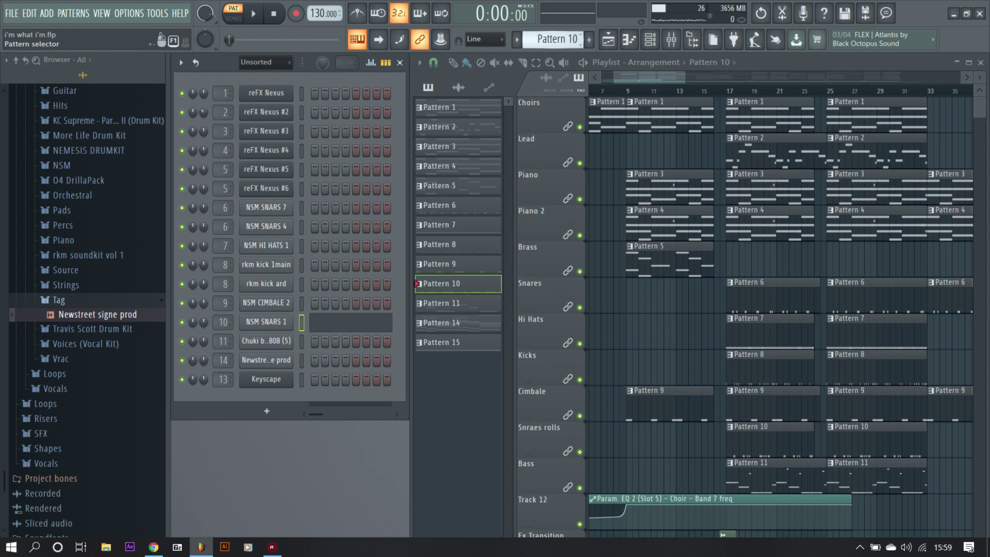
Step: Switch to Pattern 11 and audition the Chuki beats 808 (5) bass line in the piano roll, closing it when done
scroll(556, 38, "down", 1)
left_click(344, 352)
scroll(464, 309, "up", 3)
key("space")
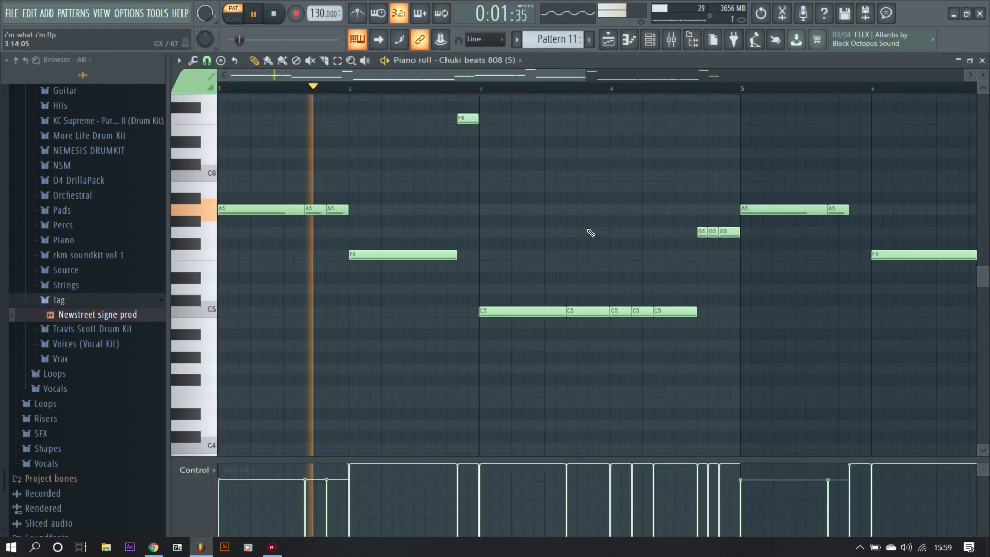
scroll(588, 229, "up", 1)
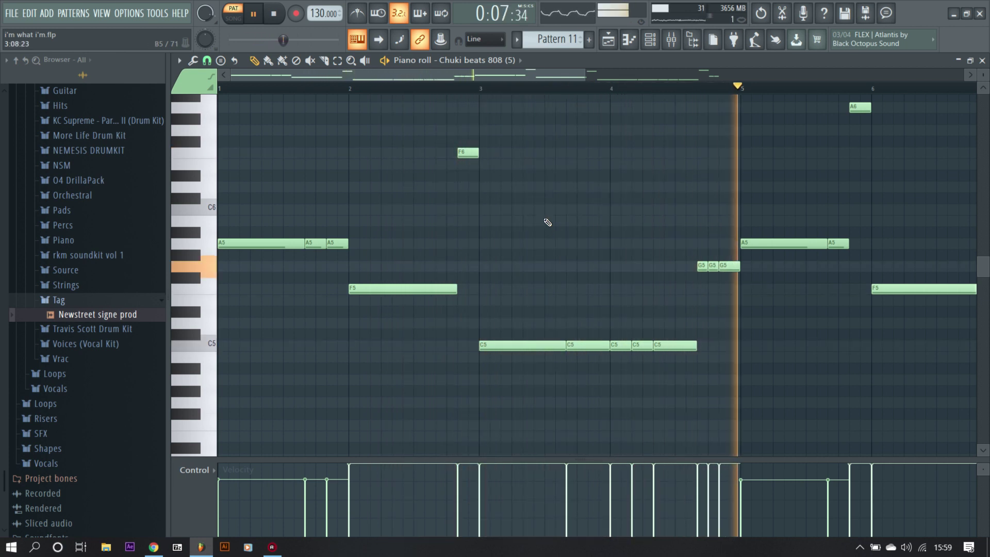
key("space")
left_click(983, 61)
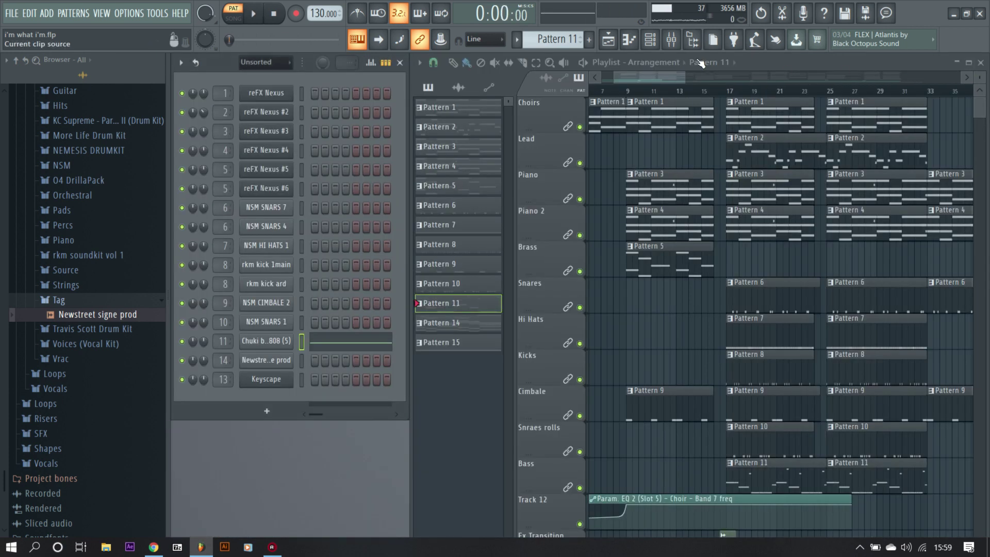
Step: Select Pattern 12, switch playback to song mode and play the full playlist arrangement from its start
scroll(562, 39, "up", 1)
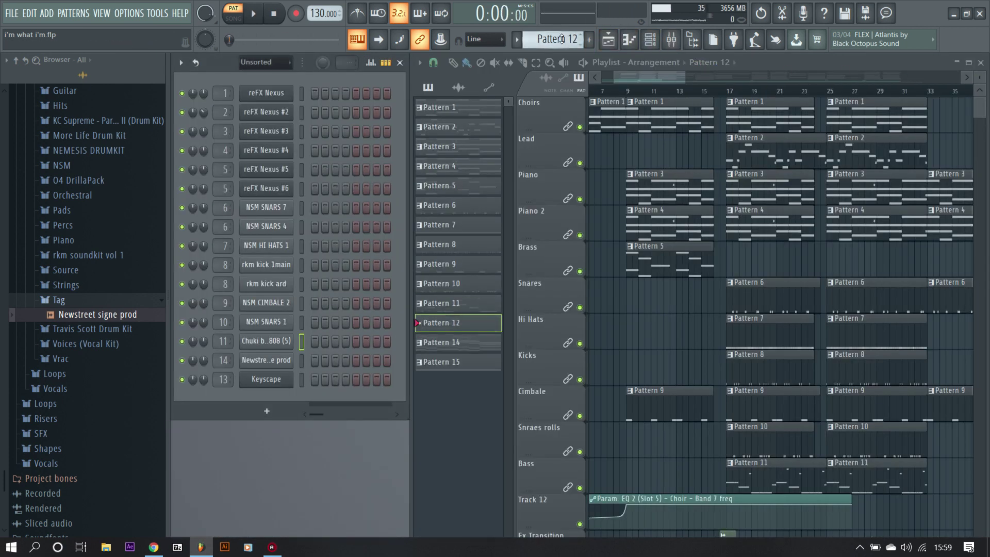
key("l")
key("Home")
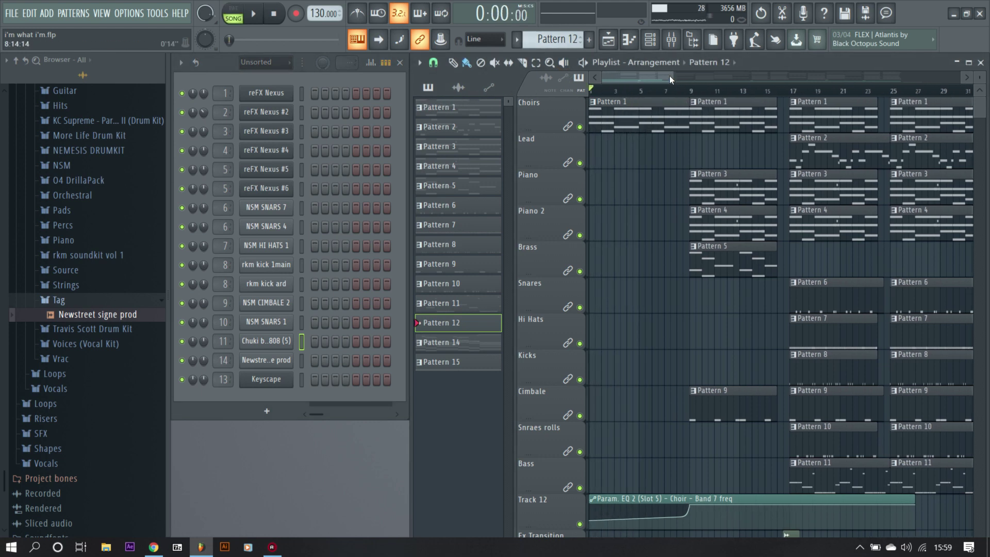
left_click_drag(670, 76, 923, 78)
key("space")
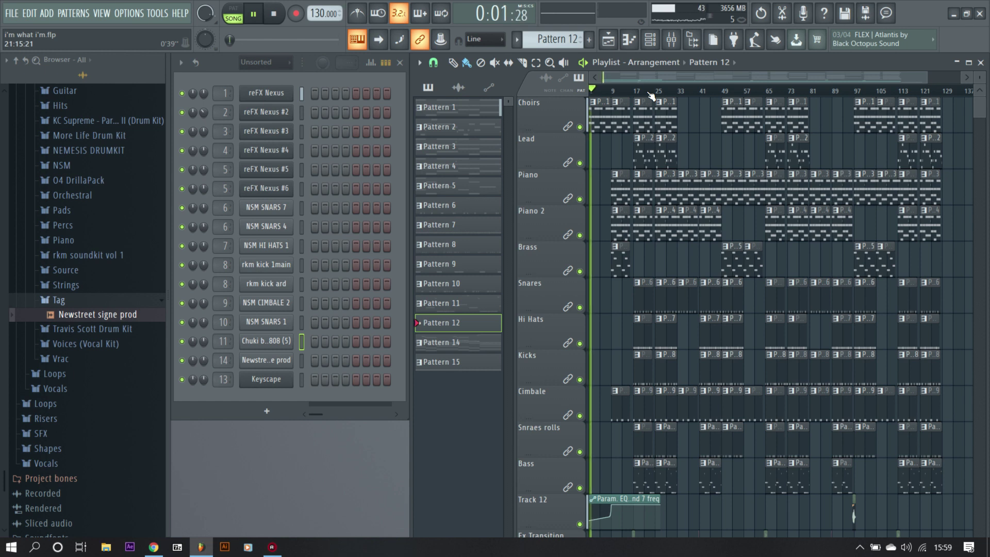